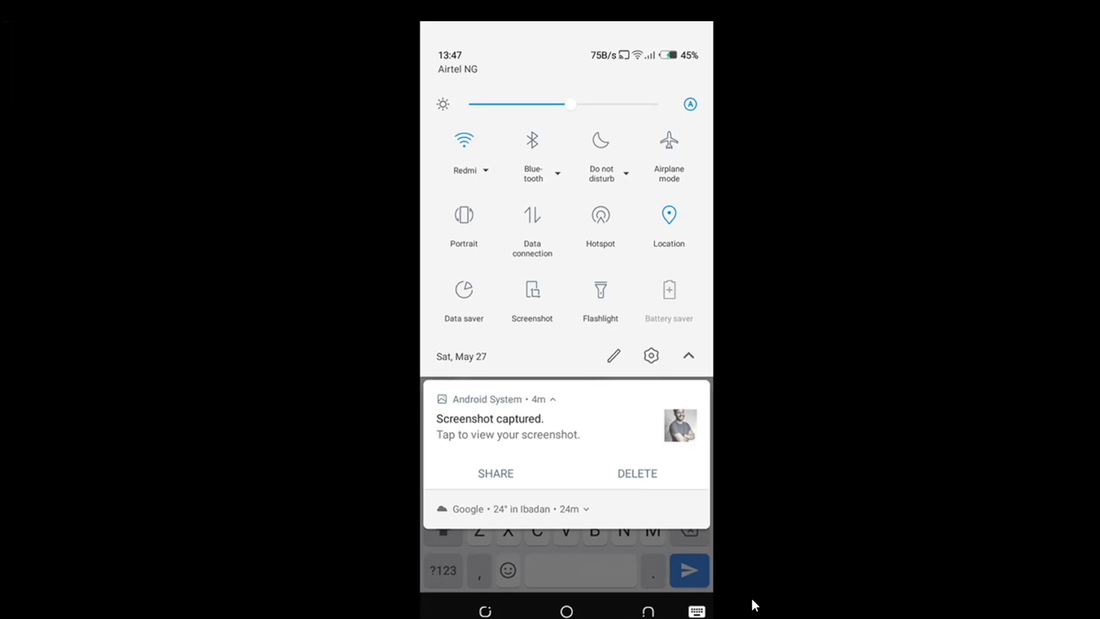
pyautogui.moveTo(567, 367); pyautogui.dragTo(567, 172)
pyautogui.click(565, 550)
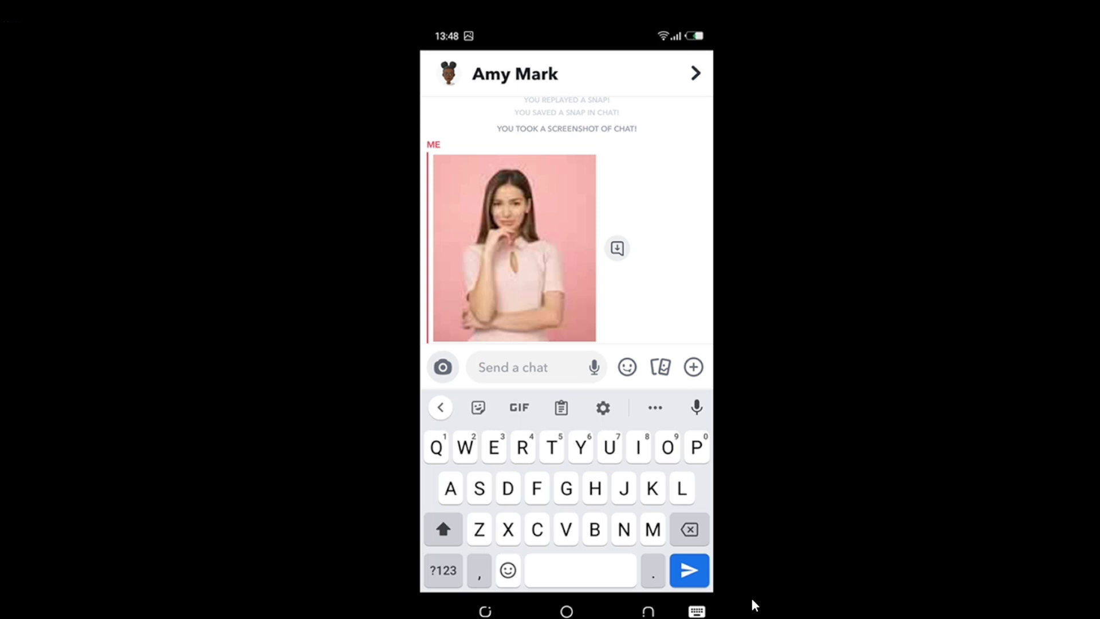
# - Dismiss the on-screen keyboard to reveal the earlier sent snap above the pink-background photo
pyautogui.press('Escape')
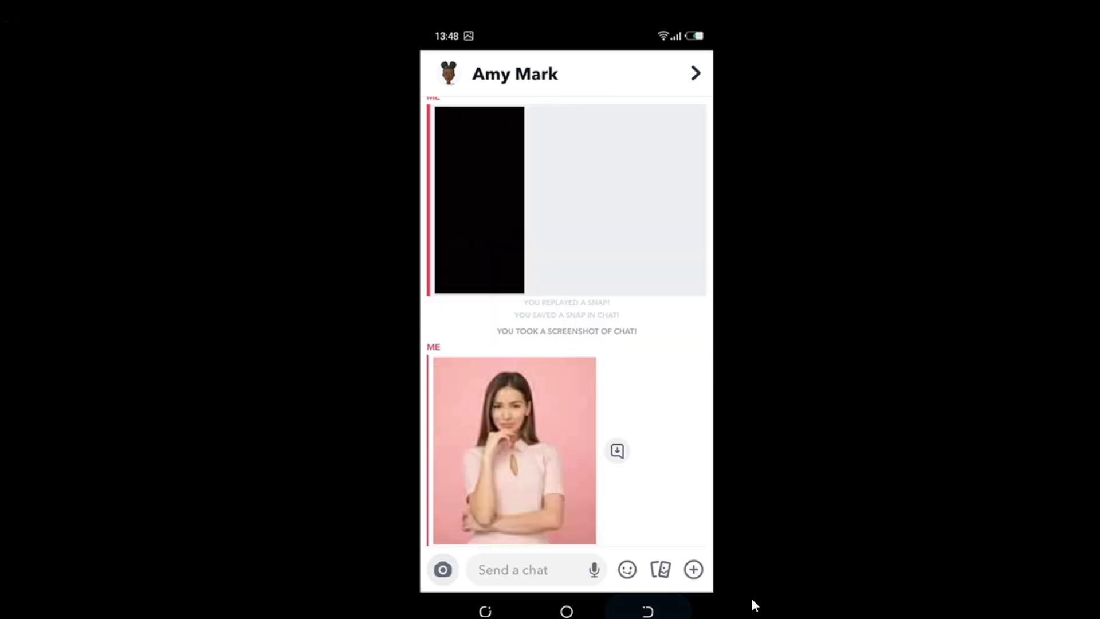